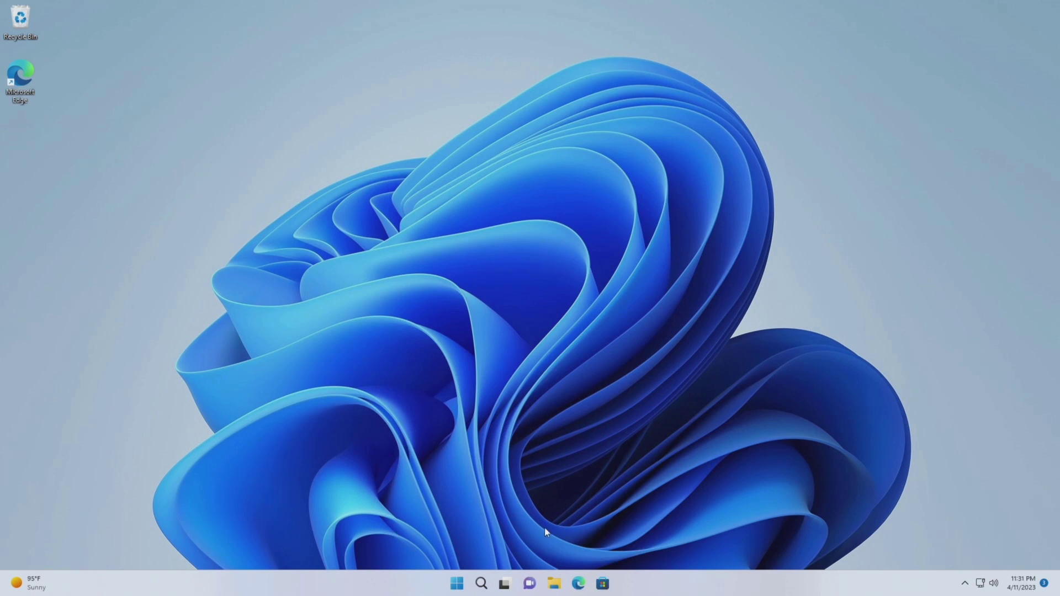
Step: Browse to C:\Program Files (x86)\Internet Explorer in File Explorer and snap the window right
{"action": "left_click", "coordinate": [555, 584]}
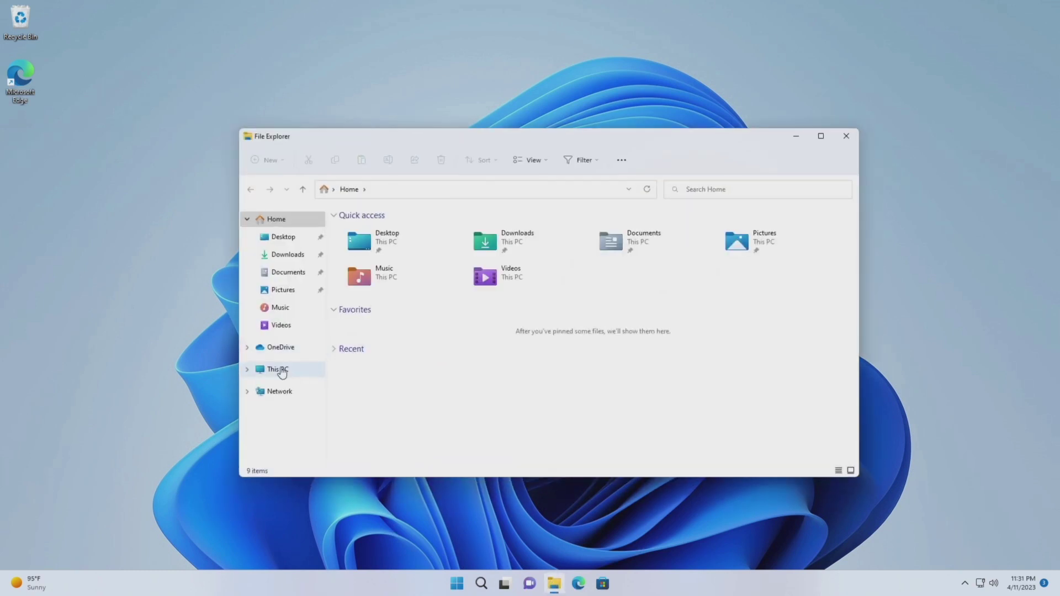
{"action": "left_click", "coordinate": [278, 369]}
{"action": "double_click", "coordinate": [390, 313]}
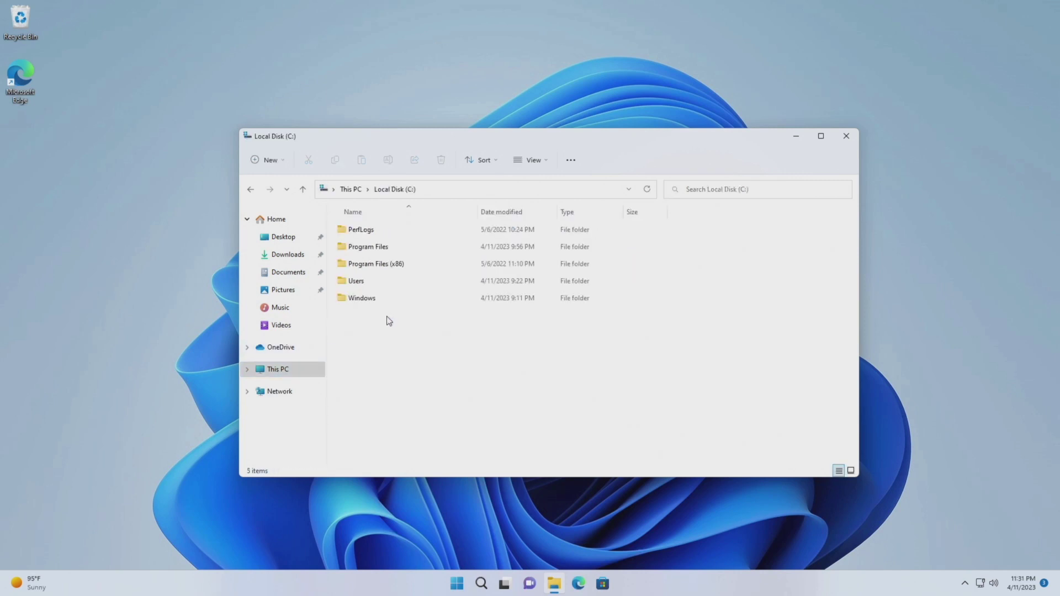
{"action": "double_click", "coordinate": [384, 265]}
{"action": "double_click", "coordinate": [365, 247]}
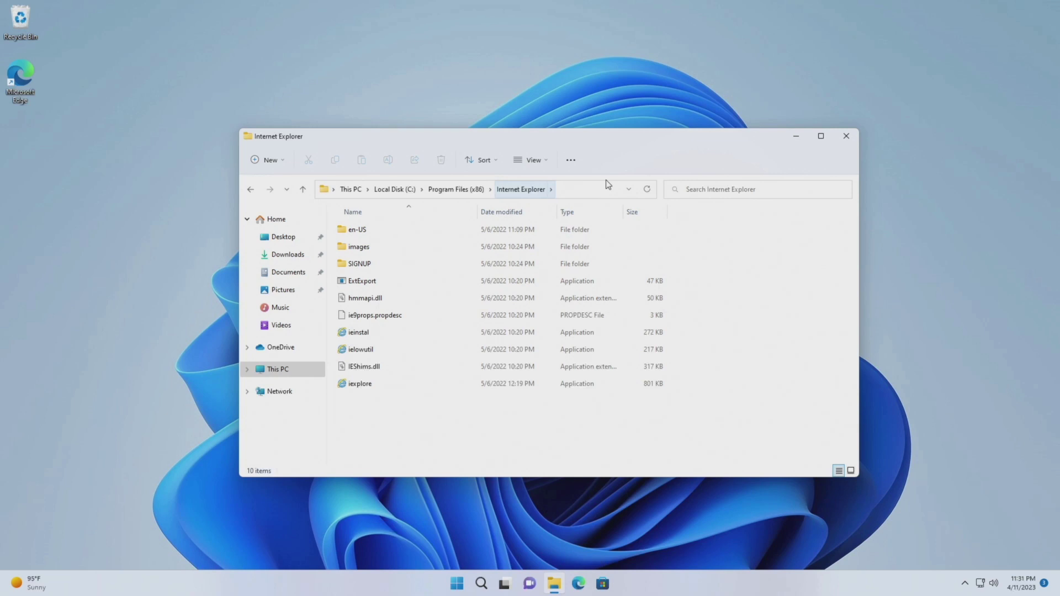
{"action": "left_click_drag", "start_coordinate": [605, 143], "coordinate": [1059, 155]}
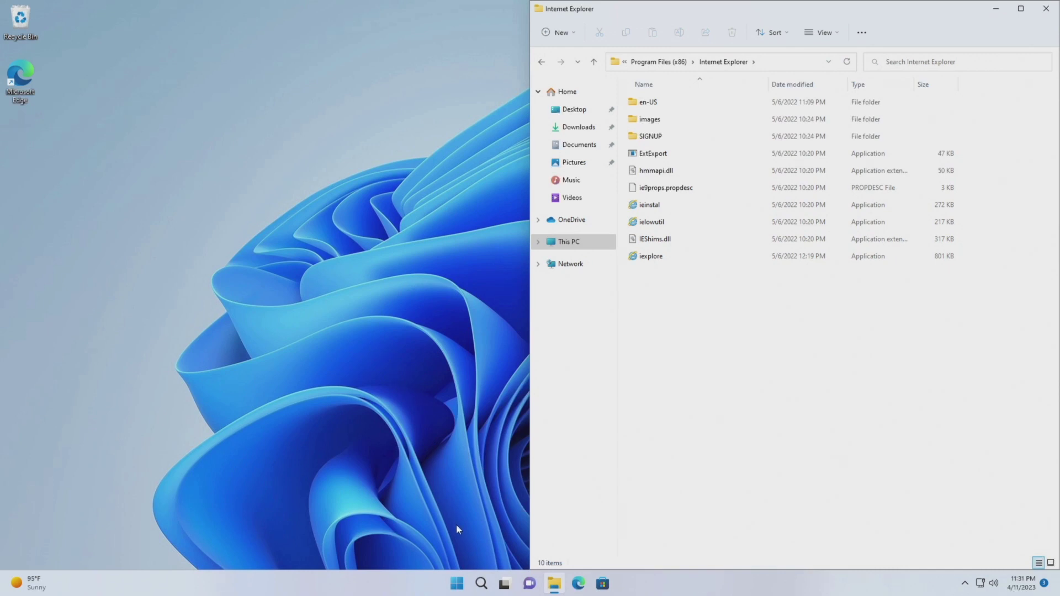
Step: Launch Terminal (Admin) from the Start menu, approve the UAC prompt, and snap it left
{"action": "right_click", "coordinate": [461, 585]}
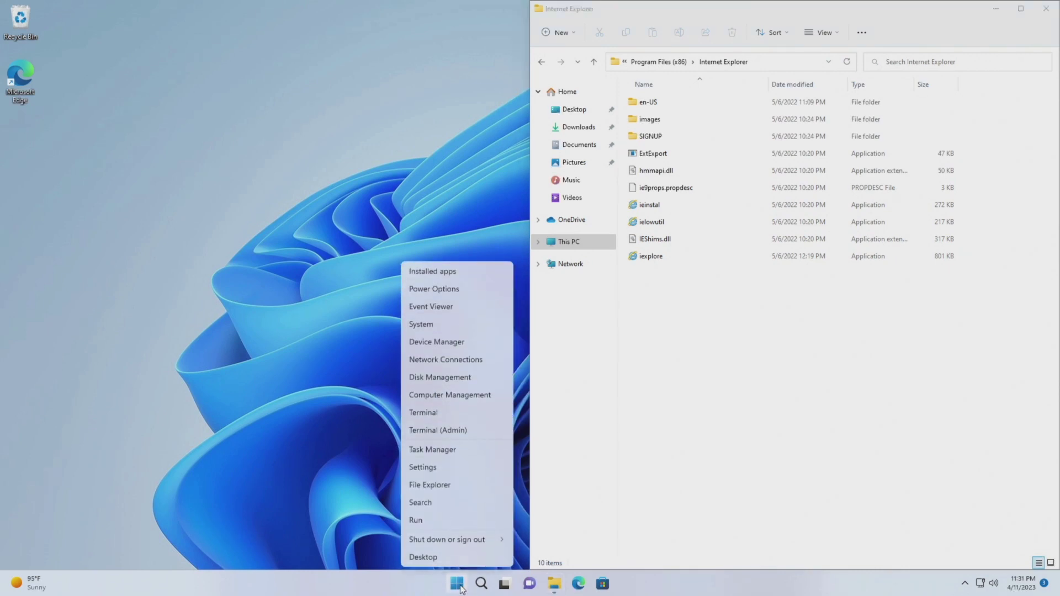
{"action": "left_click", "coordinate": [430, 429]}
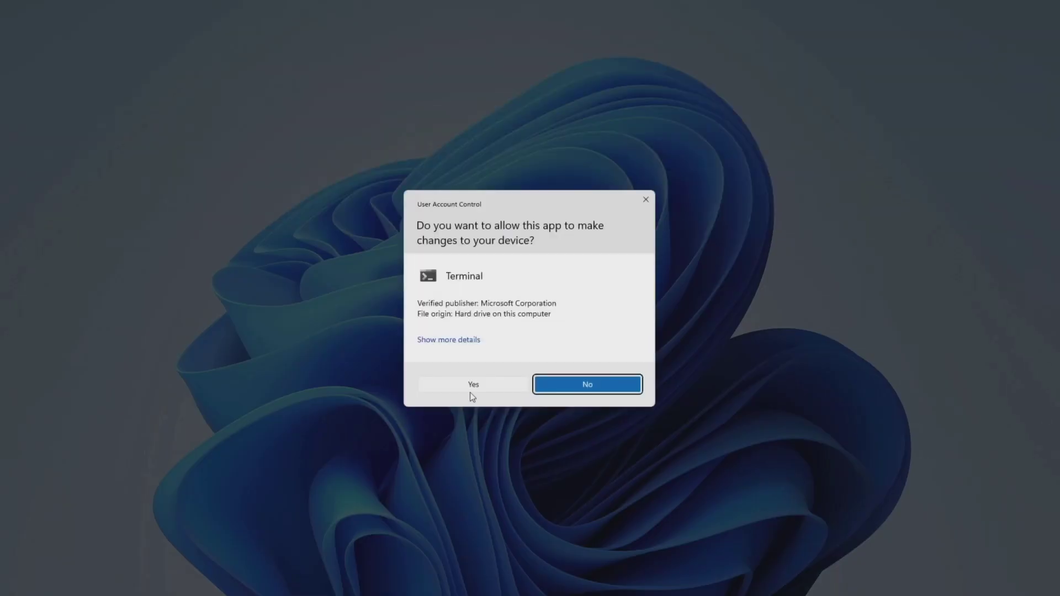
{"action": "left_click", "coordinate": [478, 387]}
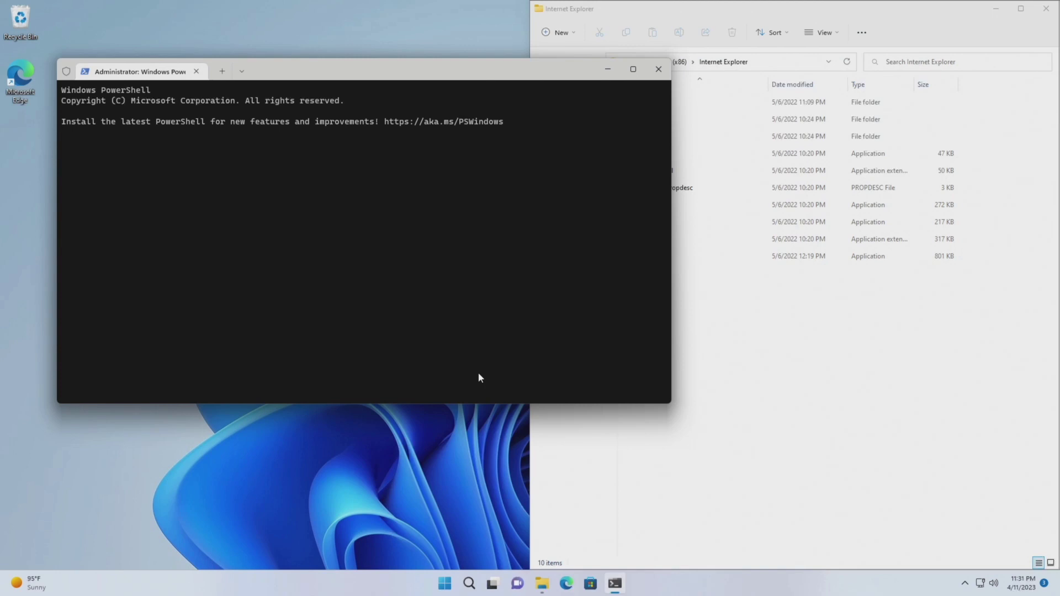
{"action": "left_click_drag", "start_coordinate": [406, 73], "coordinate": [3, 139]}
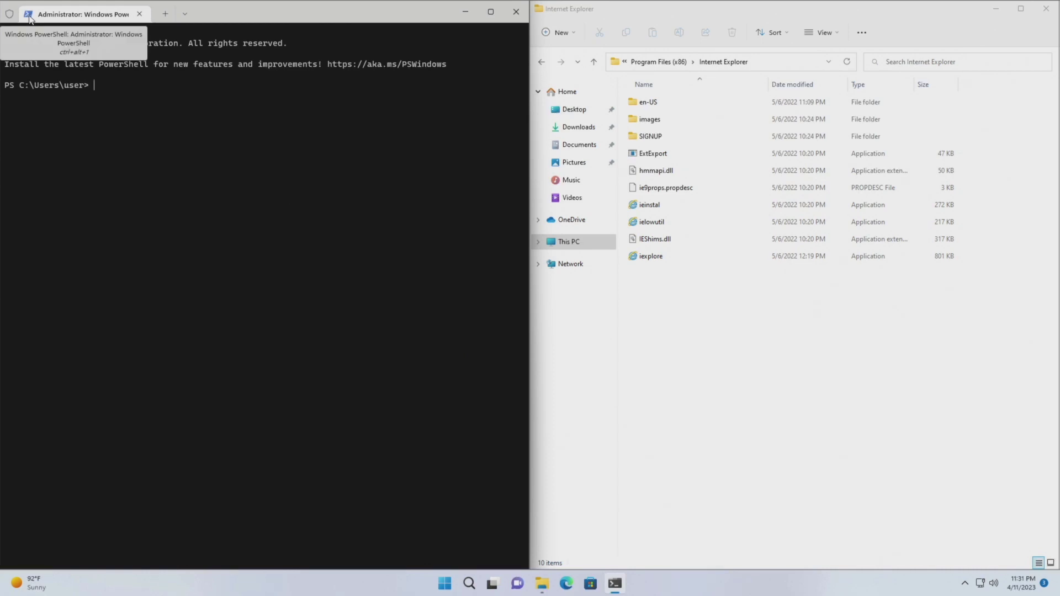
Step: Add a Command Prompt tab, then switch back to the Windows PowerShell tab
{"action": "left_click", "coordinate": [184, 15]}
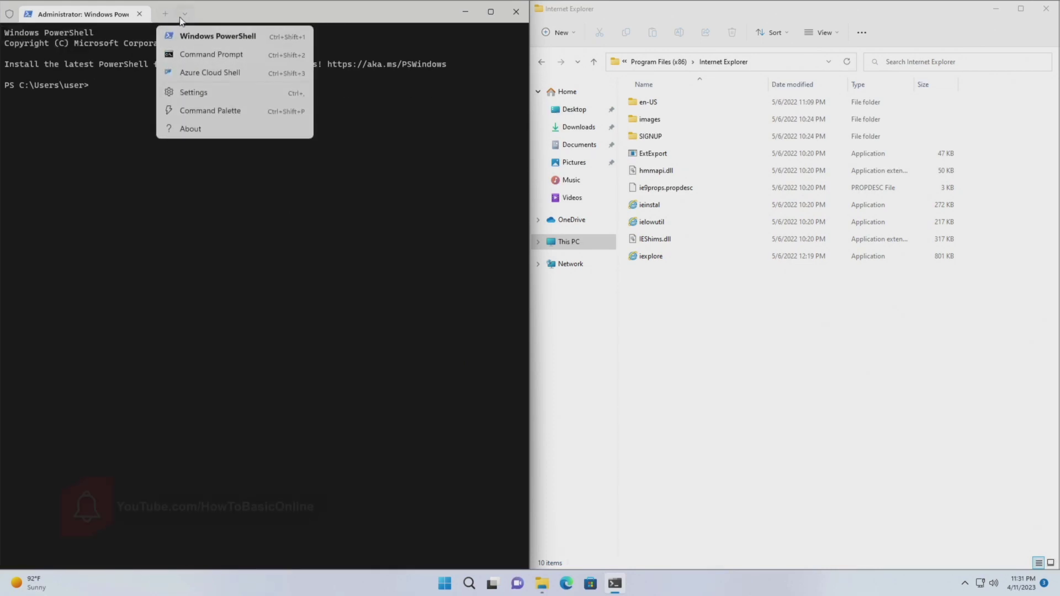
{"action": "left_click", "coordinate": [221, 54]}
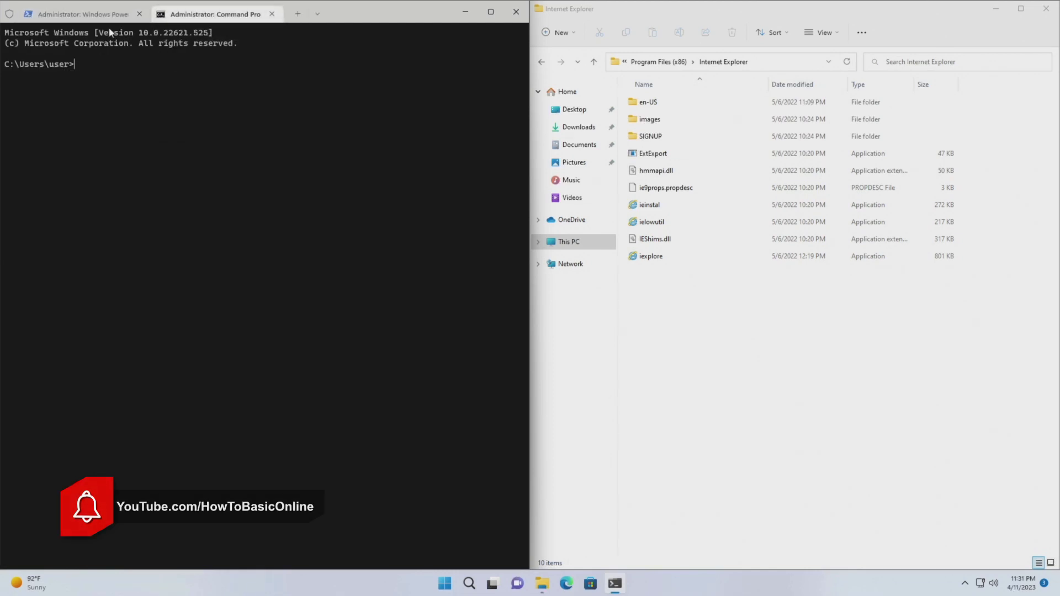
{"action": "left_click", "coordinate": [77, 15]}
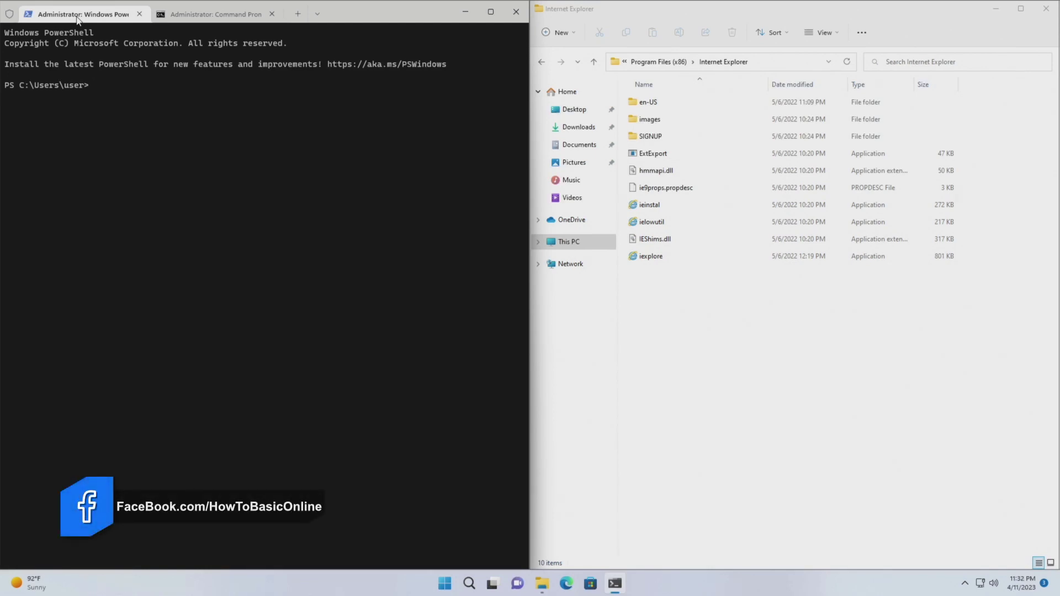
Step: Copy the Internet Explorer folder path from Explorer's address bar
{"action": "left_click", "coordinate": [761, 63]}
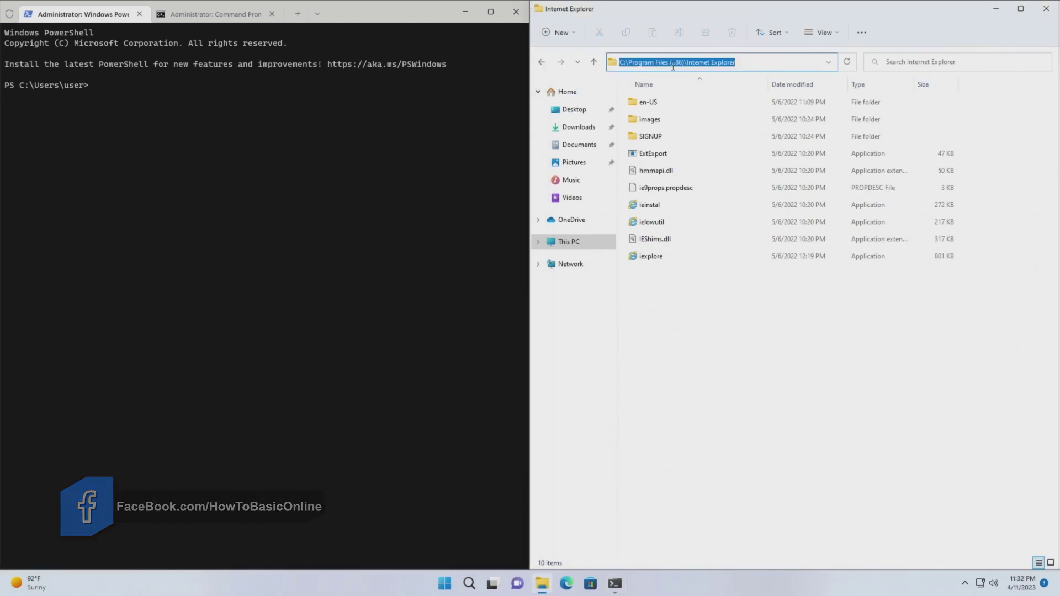
{"action": "right_click", "coordinate": [716, 66]}
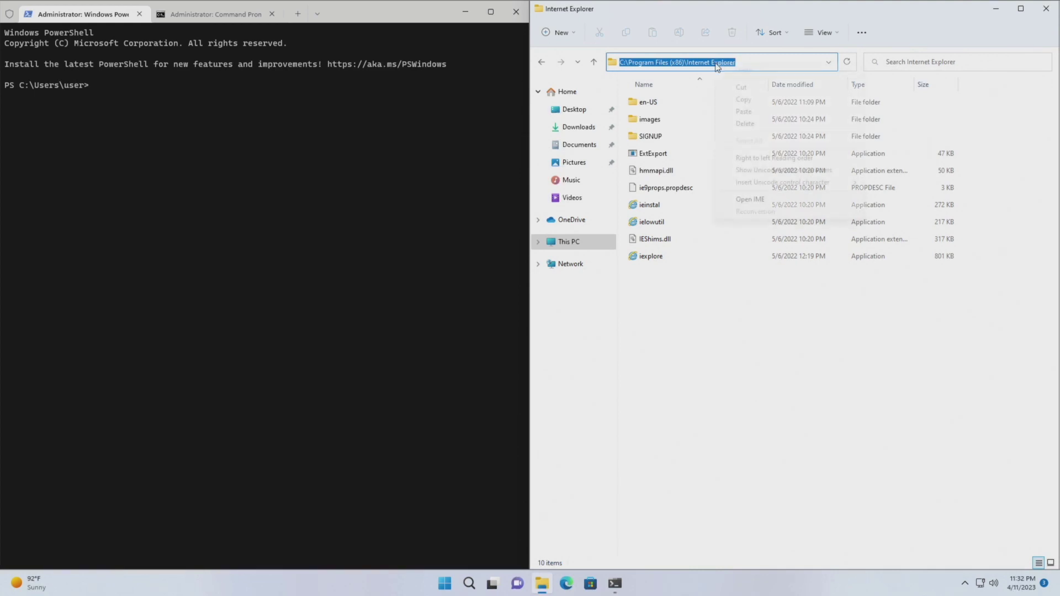
{"action": "left_click", "coordinate": [745, 100]}
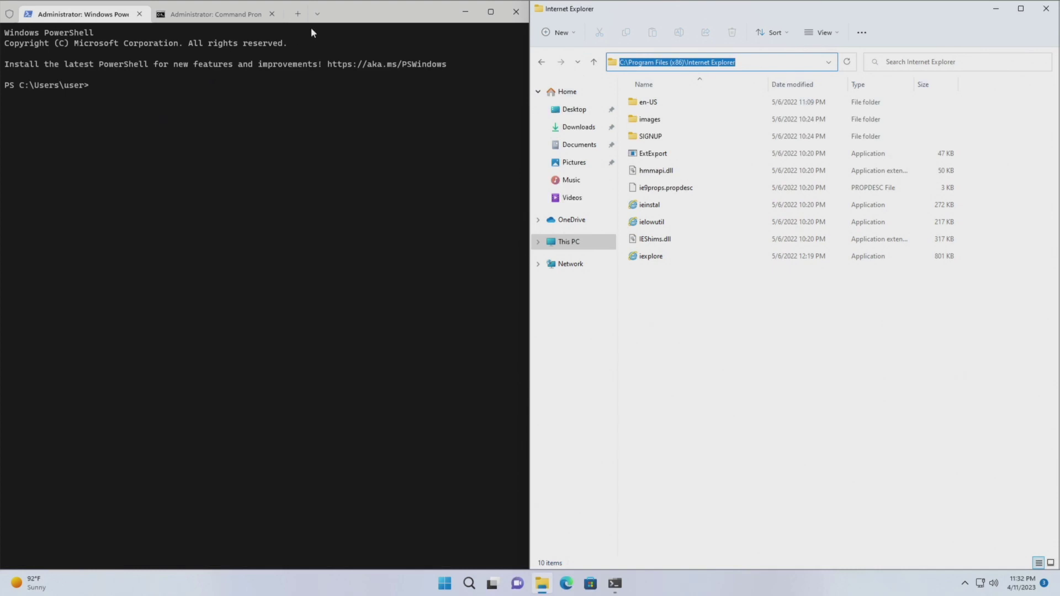
Step: In PowerShell, cd into the pasted C:\Program Files (x86)\Internet Explorer path
{"action": "left_click", "coordinate": [311, 50]}
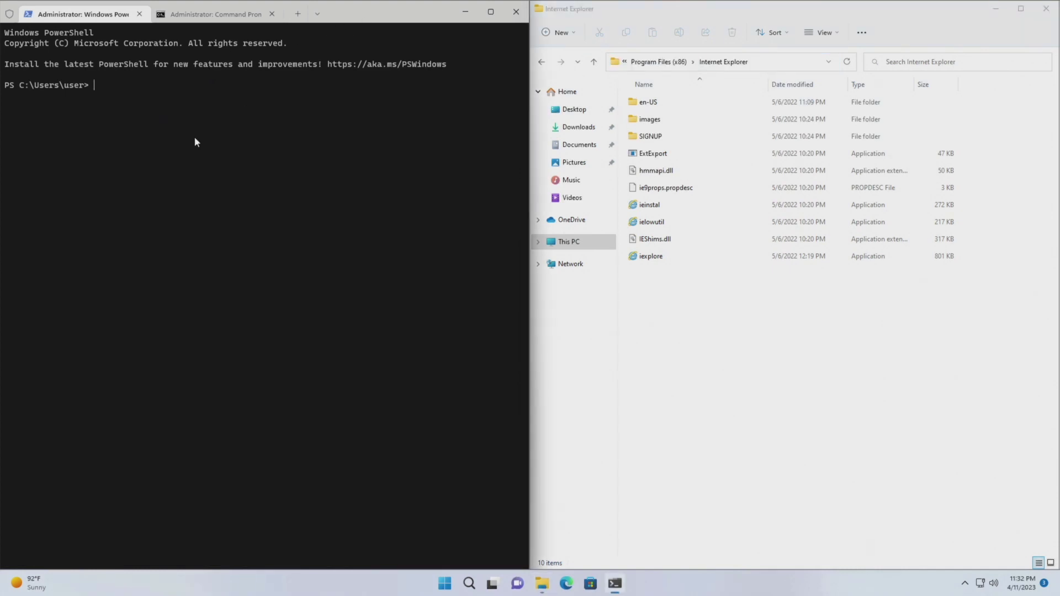
{"action": "type", "text": "cd \""}
{"action": "key", "text": "ctrl+v"}
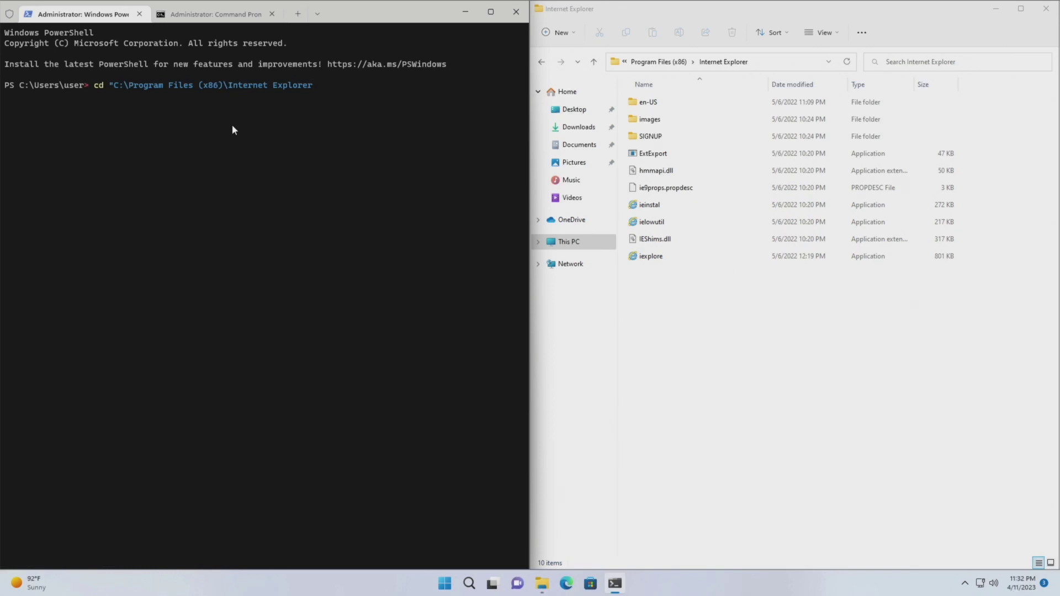
{"action": "type", "text": "\""}
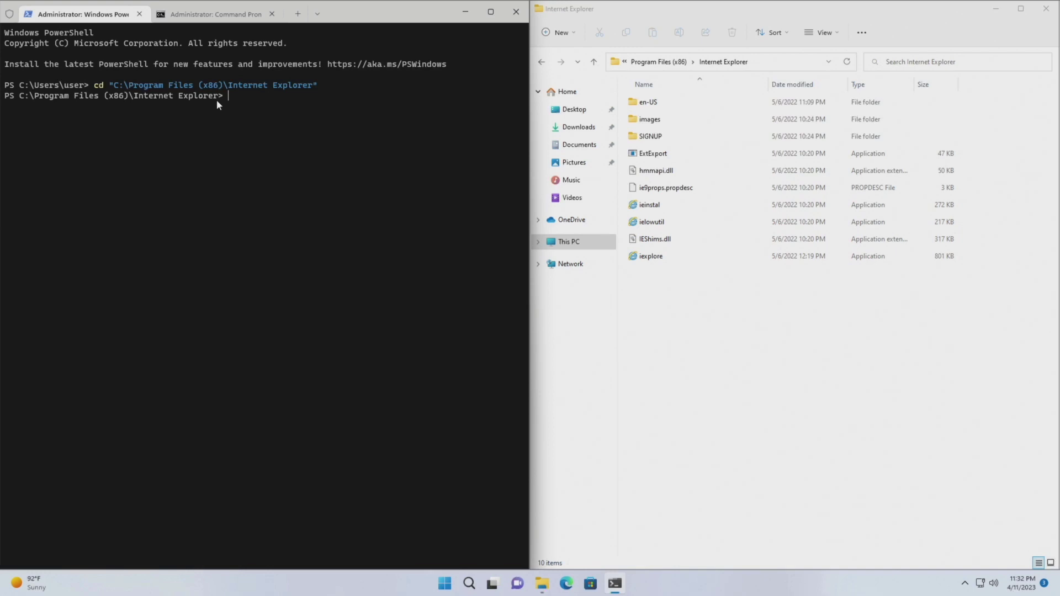
{"action": "left_click_drag", "start_coordinate": [222, 95], "coordinate": [135, 95]}
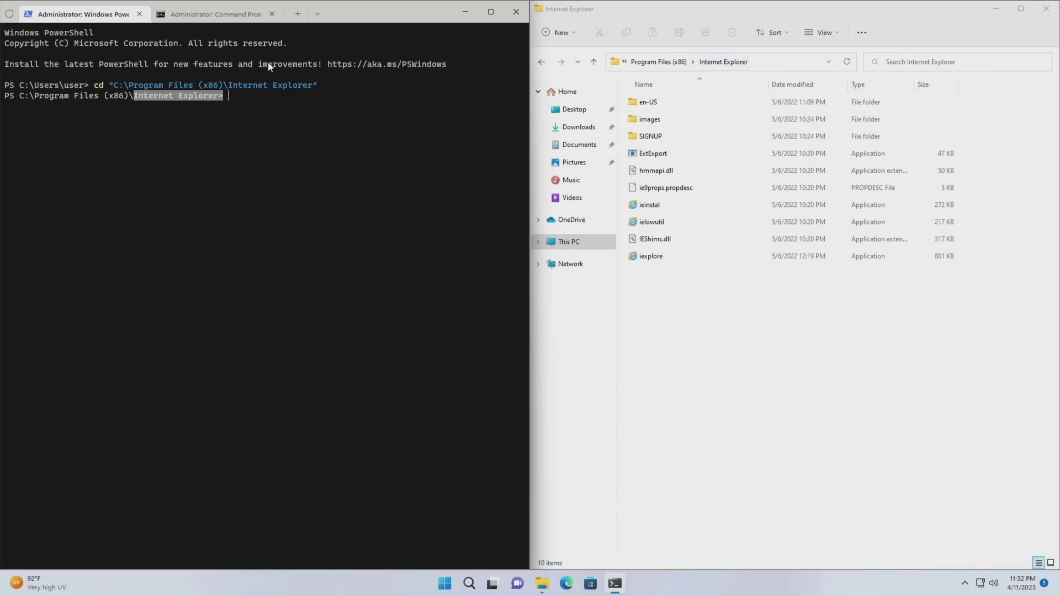
Step: In the Command Prompt tab, cd into the pasted C:\Program Files (x86)\Internet Explorer path
{"action": "left_click", "coordinate": [215, 15]}
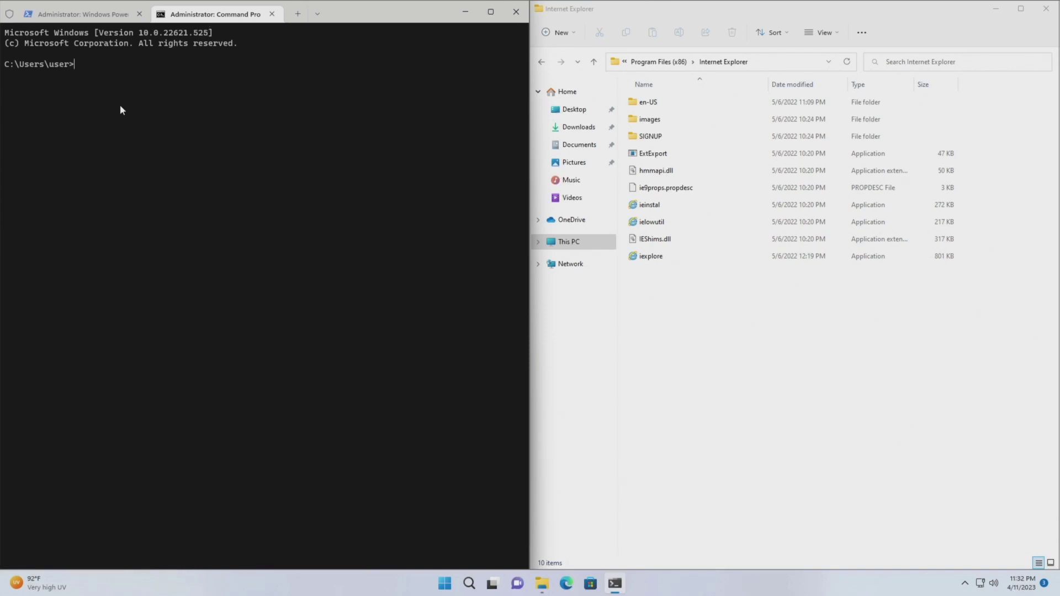
{"action": "type", "text": "cd "}
{"action": "type", "text": "\""}
{"action": "key", "text": "ctrl+v"}
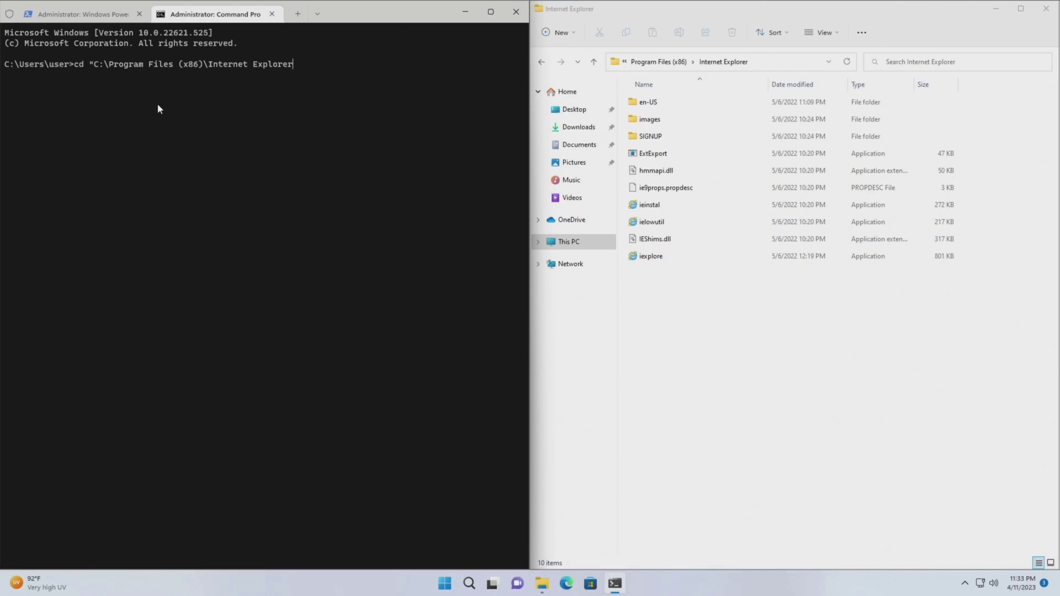
{"action": "type", "text": "\""}
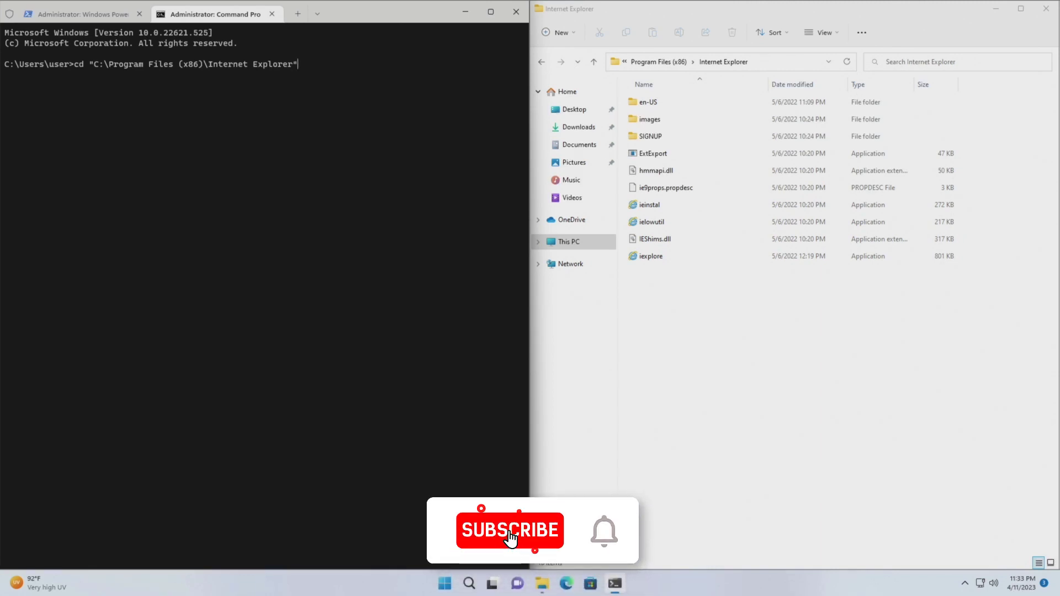
{"action": "key", "text": "Return"}
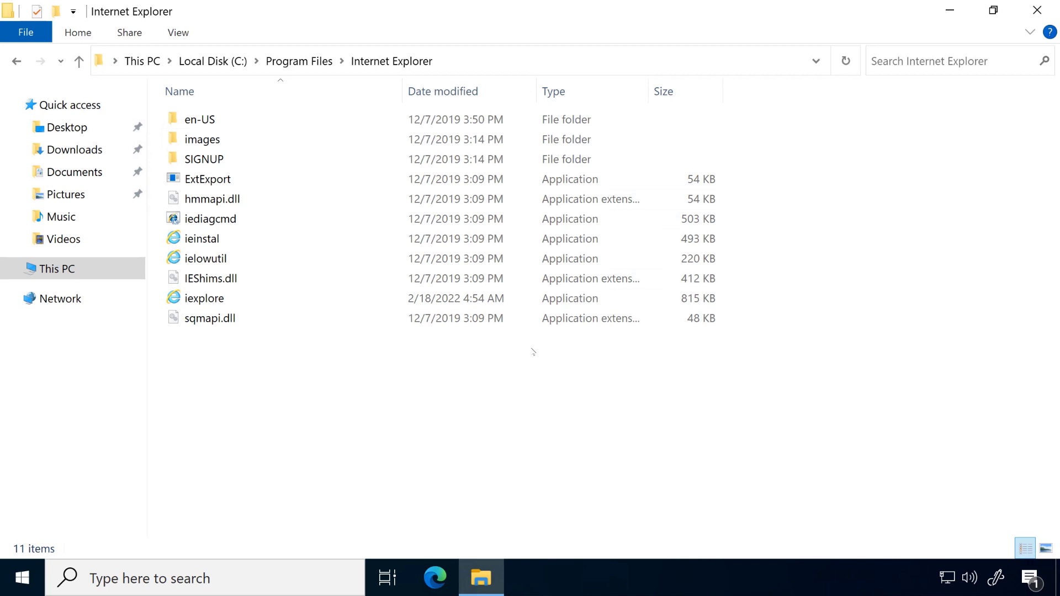
{"action": "right_click", "coordinate": [457, 346]}
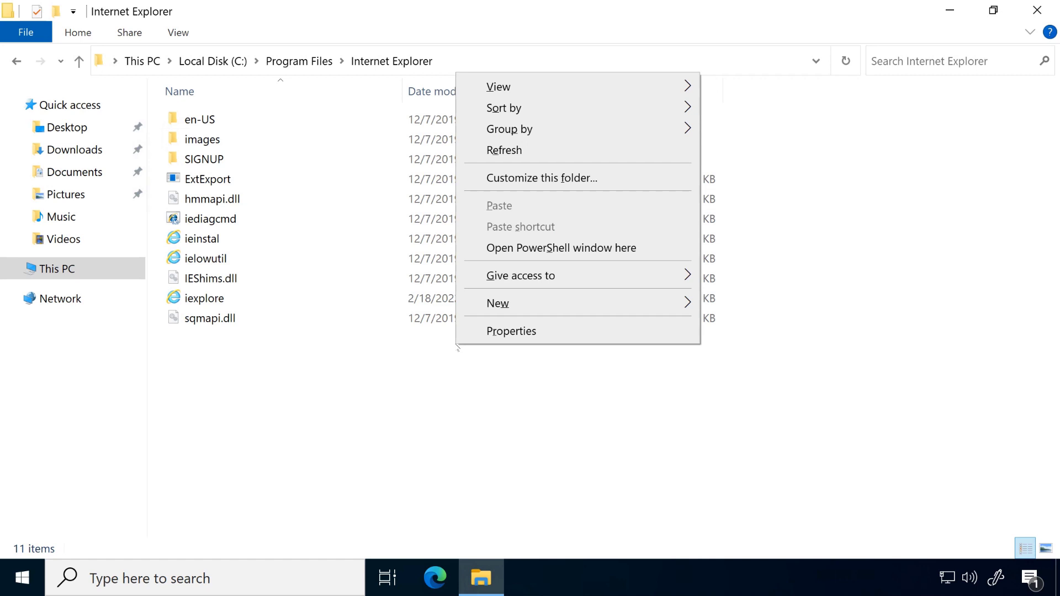
{"action": "left_click", "coordinate": [531, 249]}
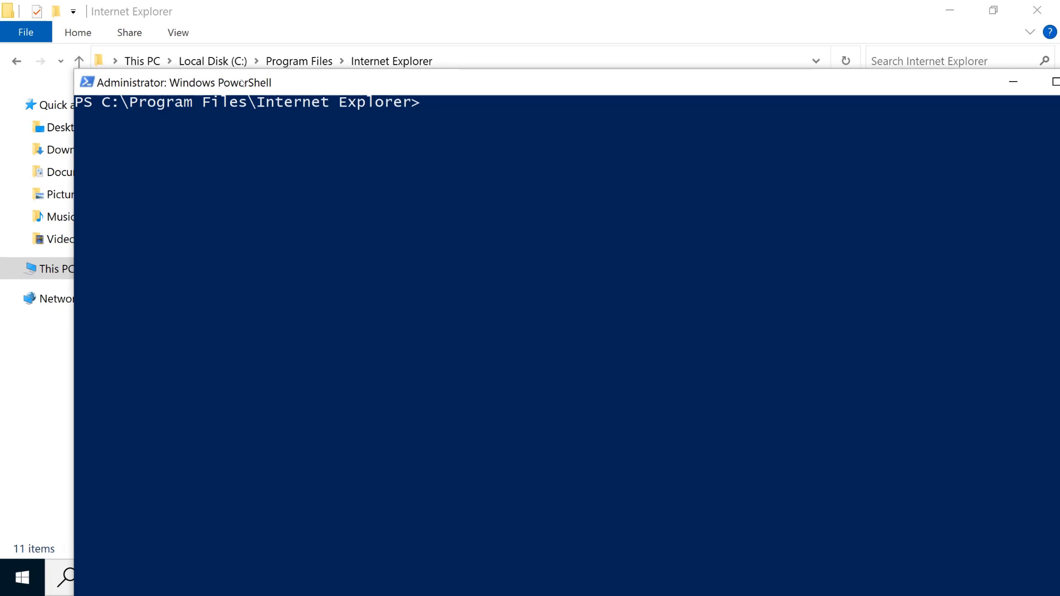
{"action": "right_click", "coordinate": [349, 82]}
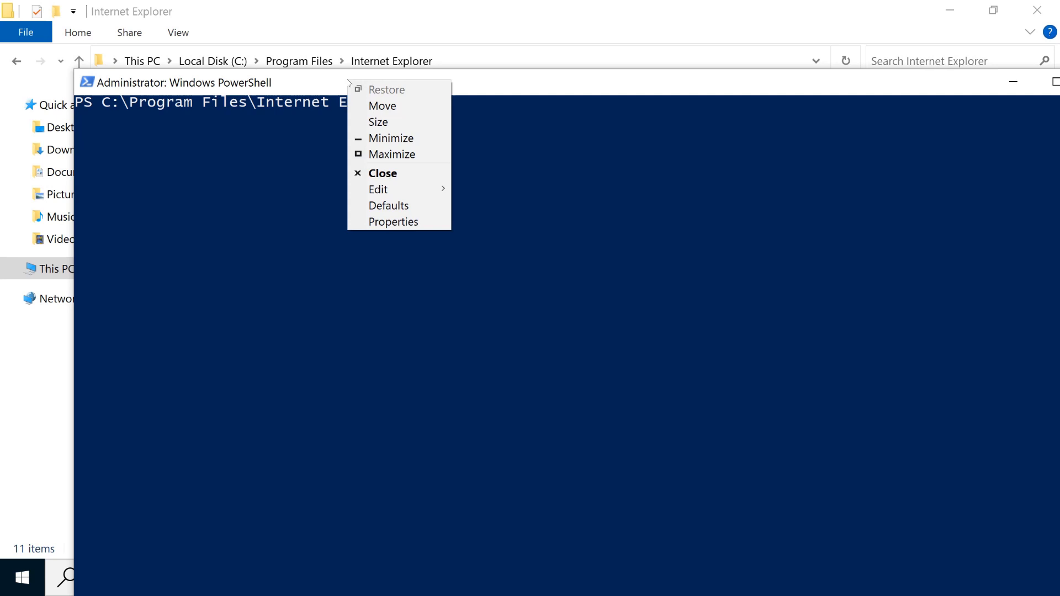
{"action": "left_click", "coordinate": [383, 172]}
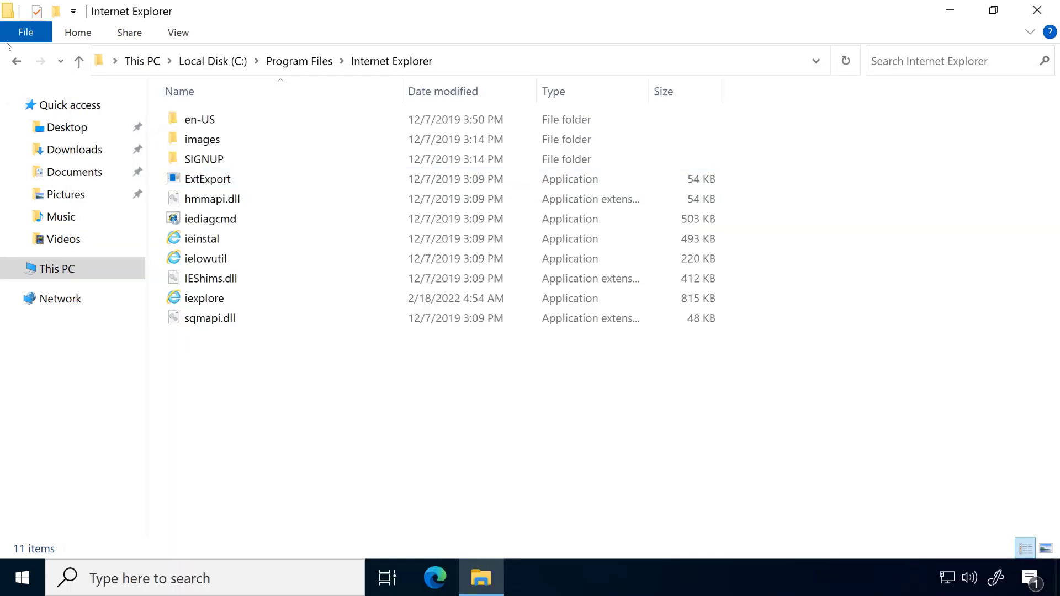
Step: Choose File > Open Windows PowerShell as administrator from Explorer's Internet Explorer folder
{"action": "left_click", "coordinate": [24, 33]}
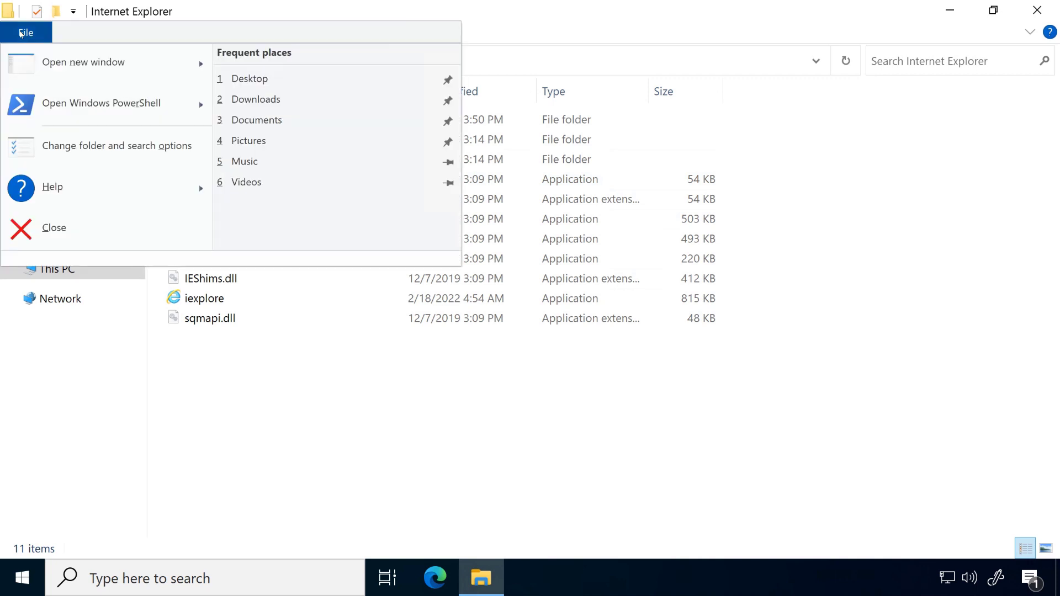
{"action": "mouse_move", "coordinate": [102, 104]}
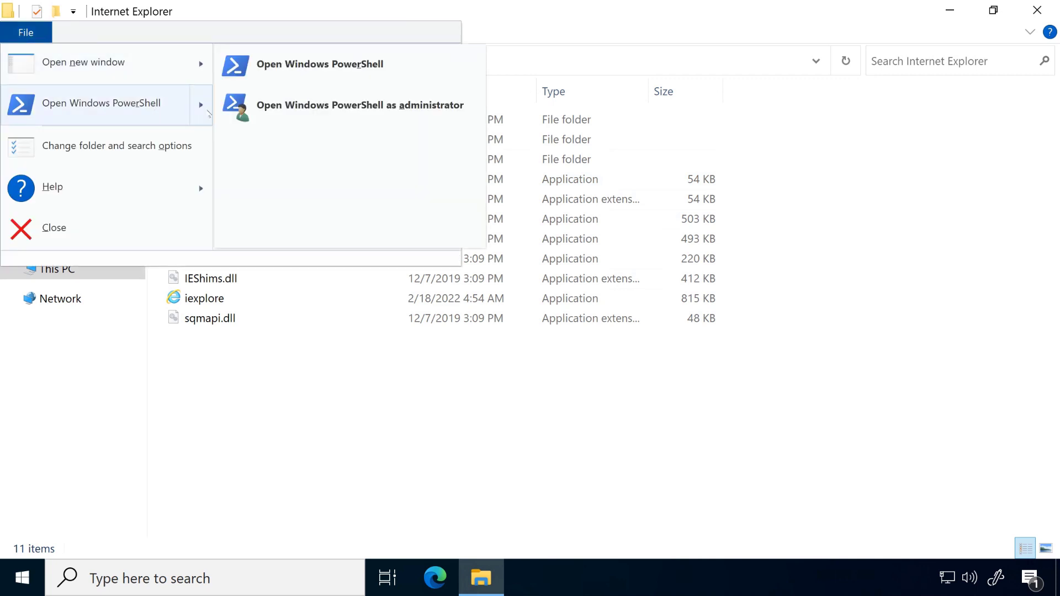
{"action": "left_click", "coordinate": [318, 105]}
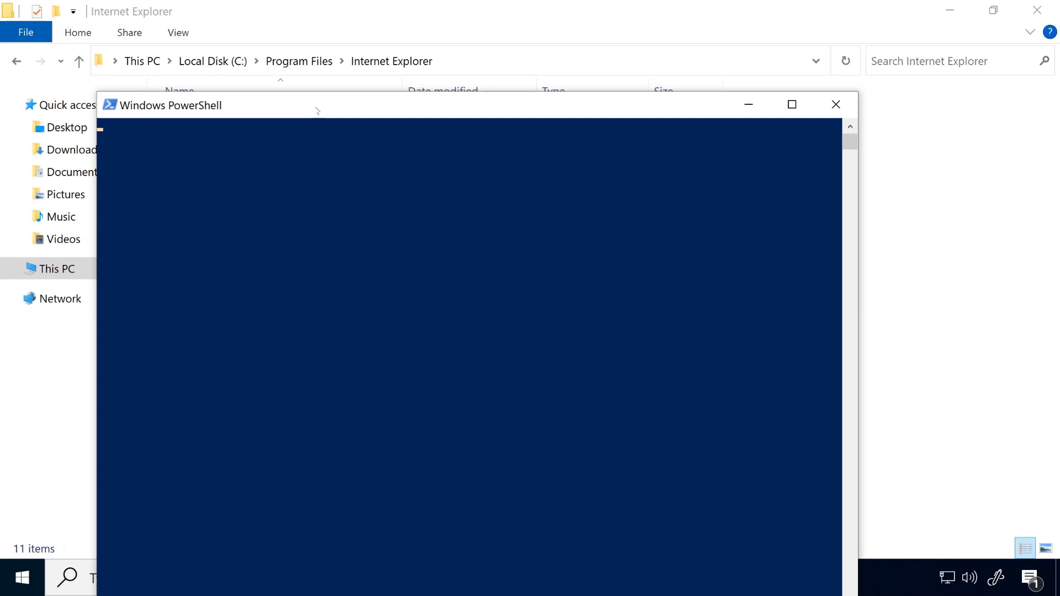